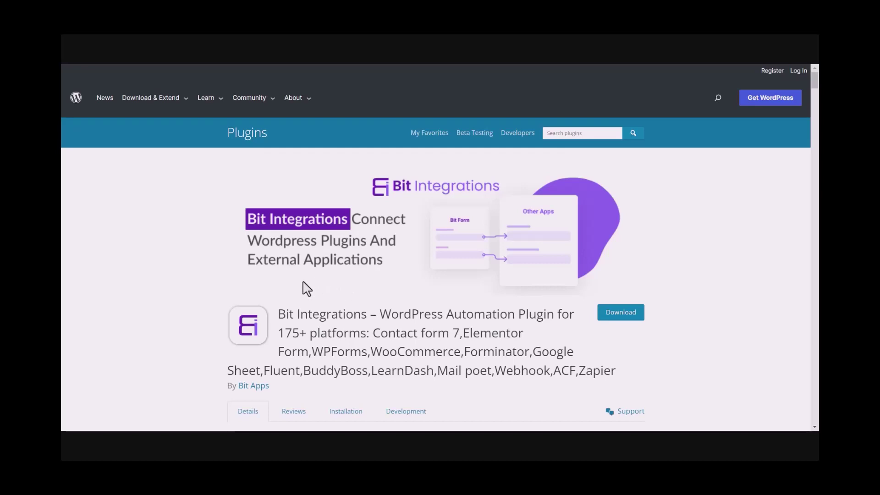
- Highlight the Bit Integrations plugin title on its directory page, then clear the selection
drag(279, 314, 366, 315)
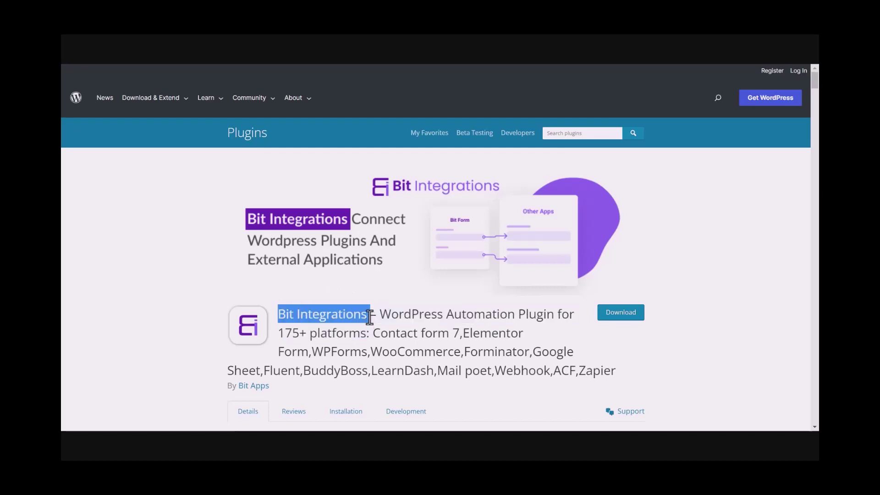
click(379, 285)
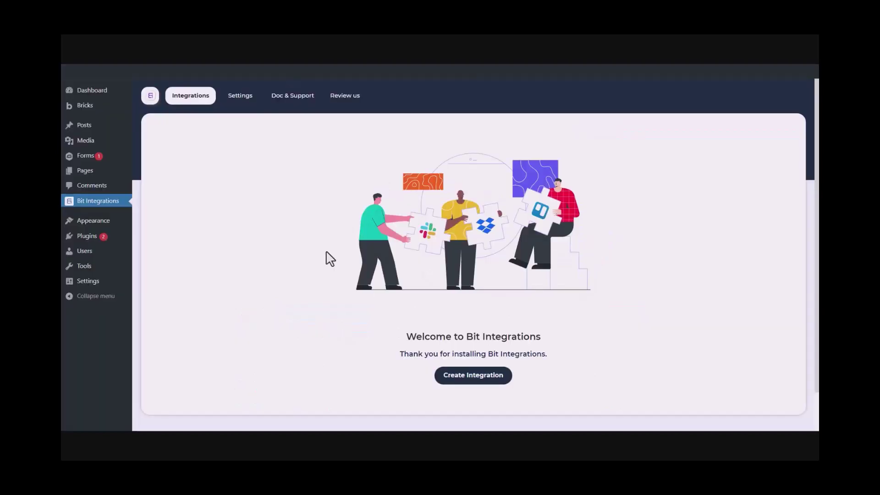
- Create a new integration using the Gravity Forms Contact Us form as its trigger
click(468, 382)
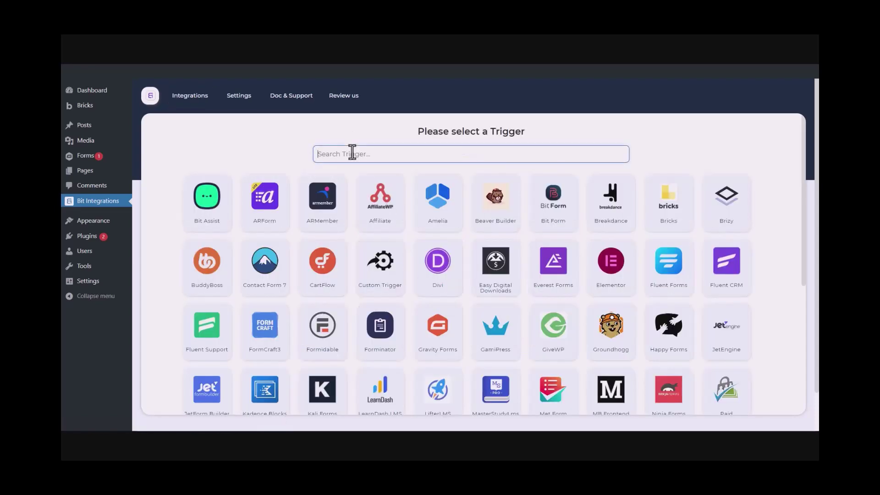
text(g)
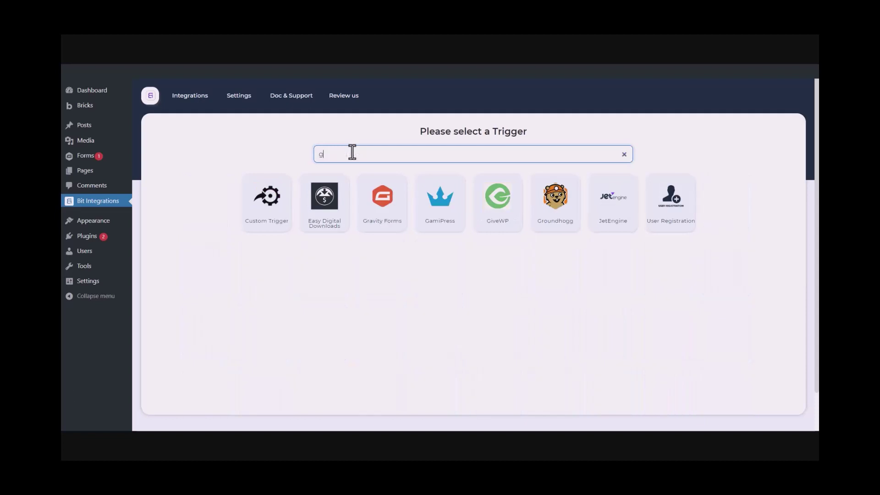
text(ravity forms)
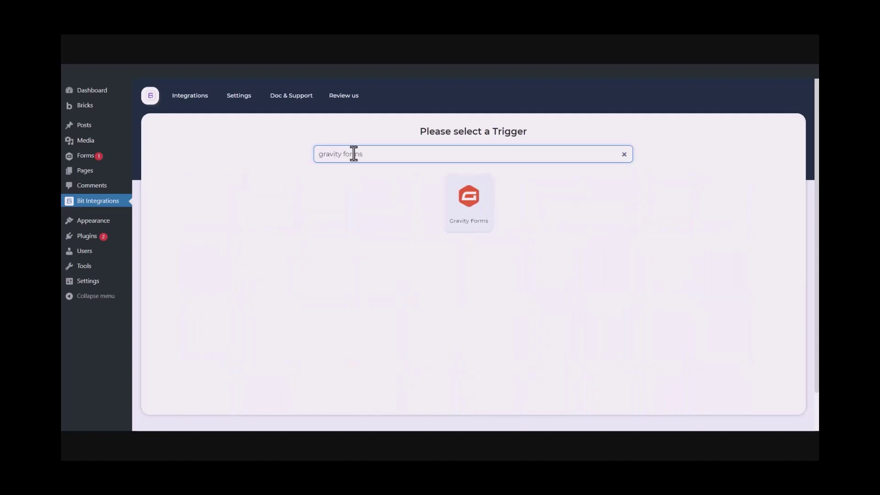
click(453, 212)
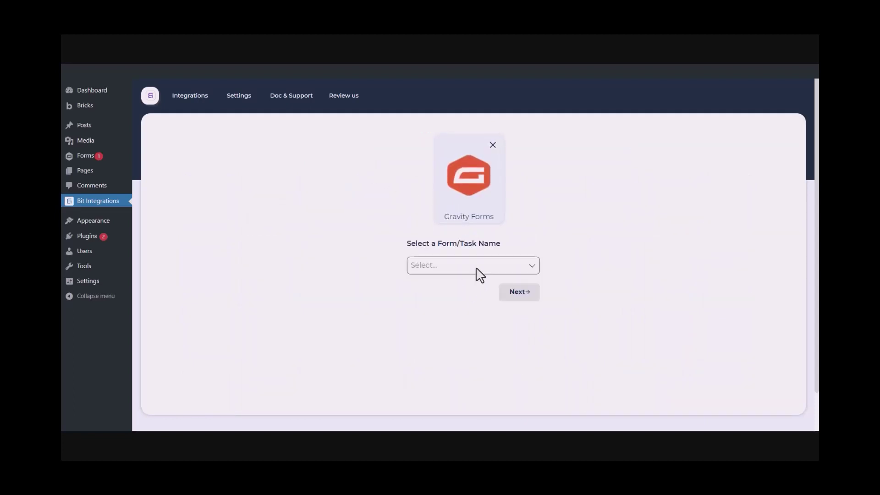
click(469, 267)
click(457, 285)
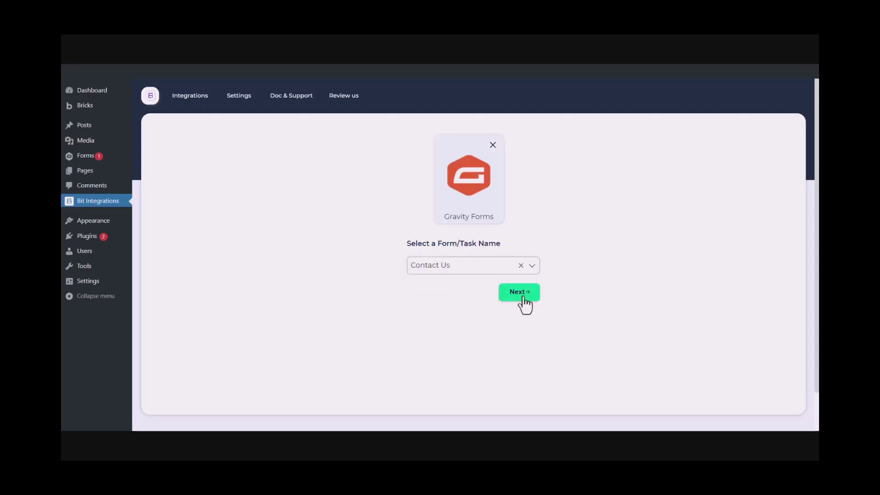
click(518, 292)
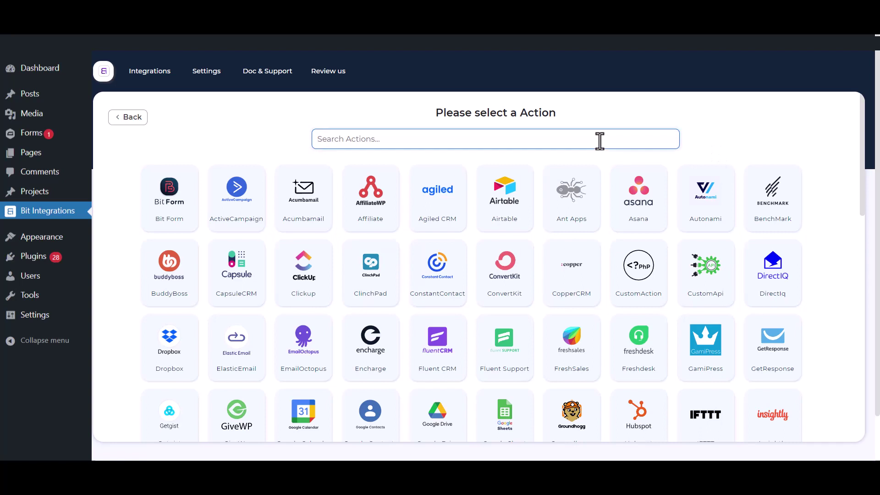
- Pick Salesforce as the action and highlight its integration name field
text(sales)
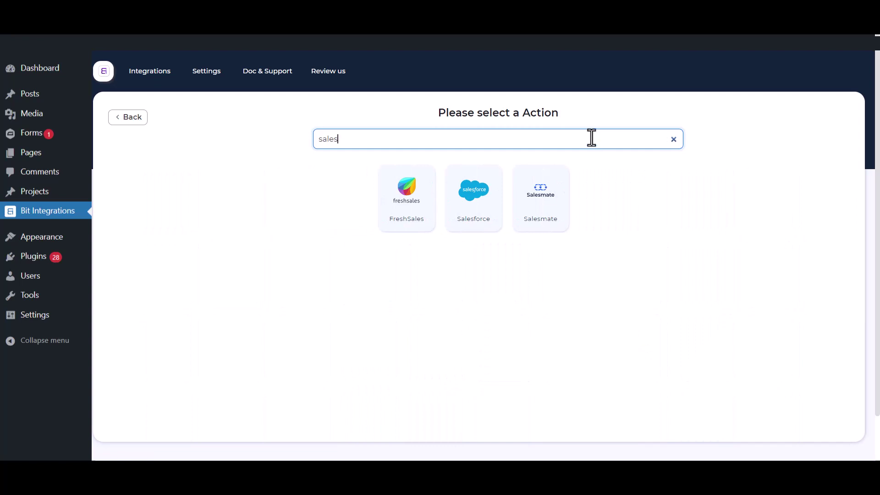
click(466, 213)
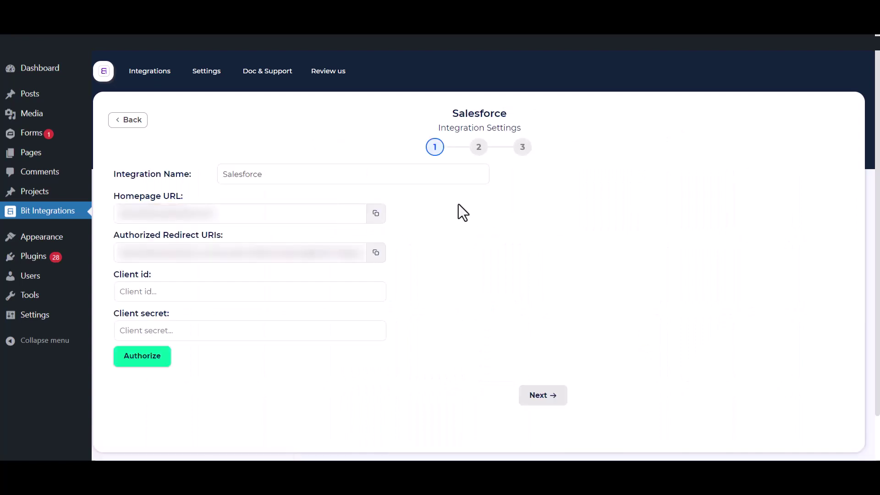
click(279, 174)
drag(285, 173, 216, 173)
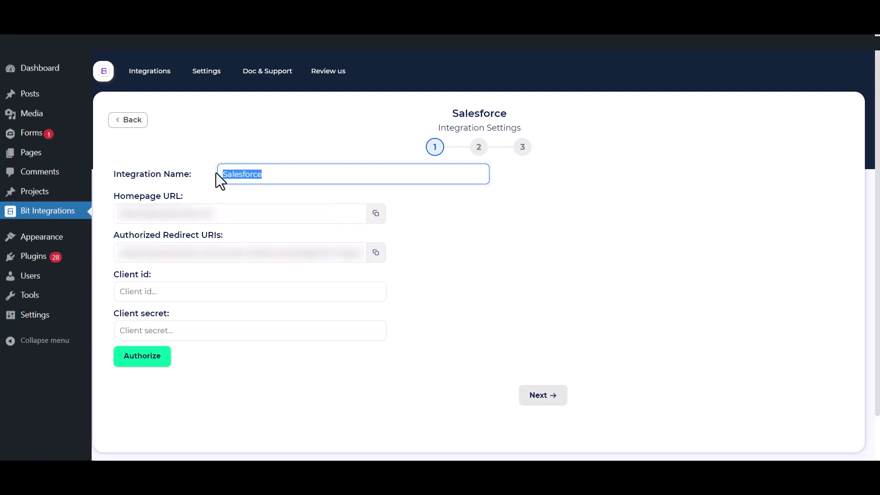
click(447, 332)
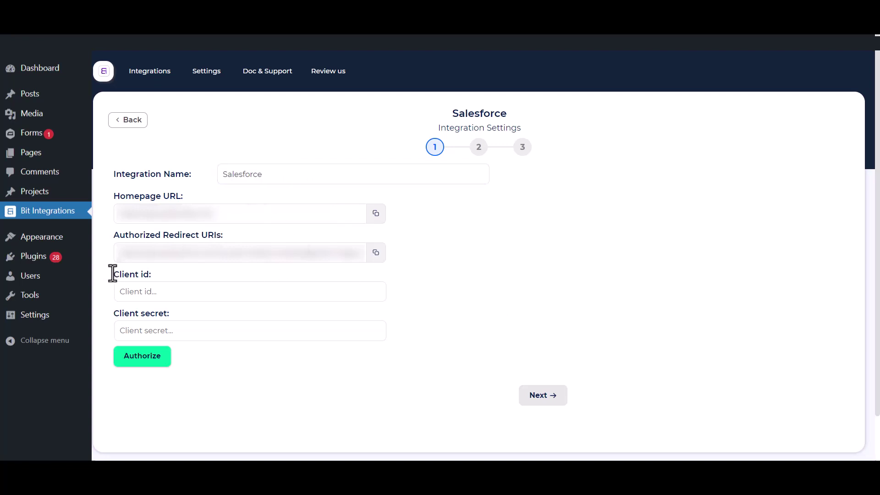
- Point out the Client secret field, then switch to the Salesforce Contacts tab
drag(112, 312, 156, 318)
click(469, 302)
key(ctrl+Tab)
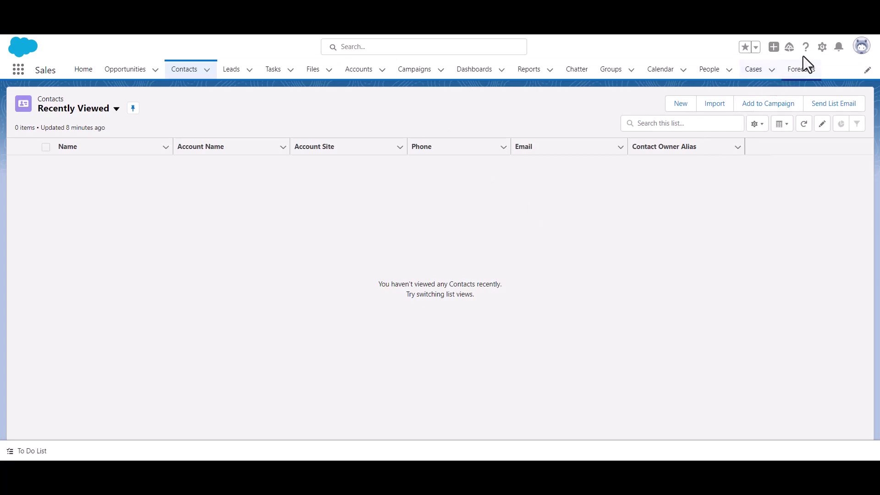
- Go from the gear menu into Setup and open App Manager under Platform Tools > Apps
click(824, 58)
click(796, 91)
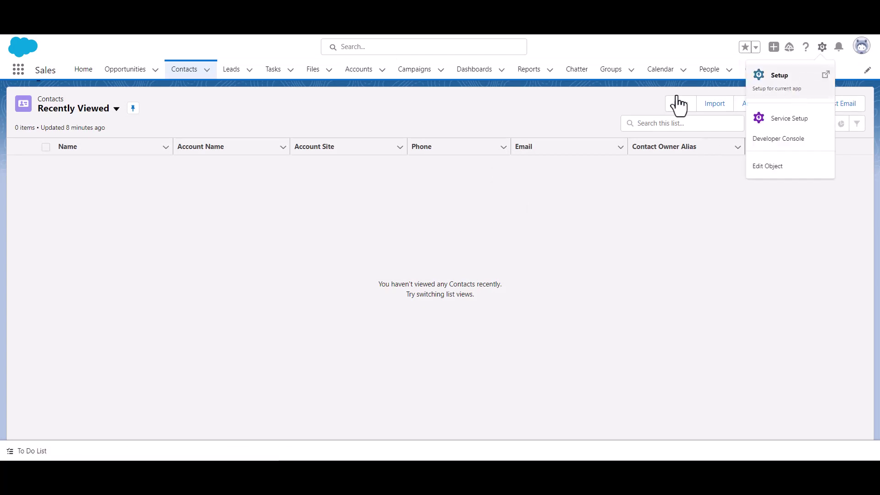
scroll(53, 196, down, 3)
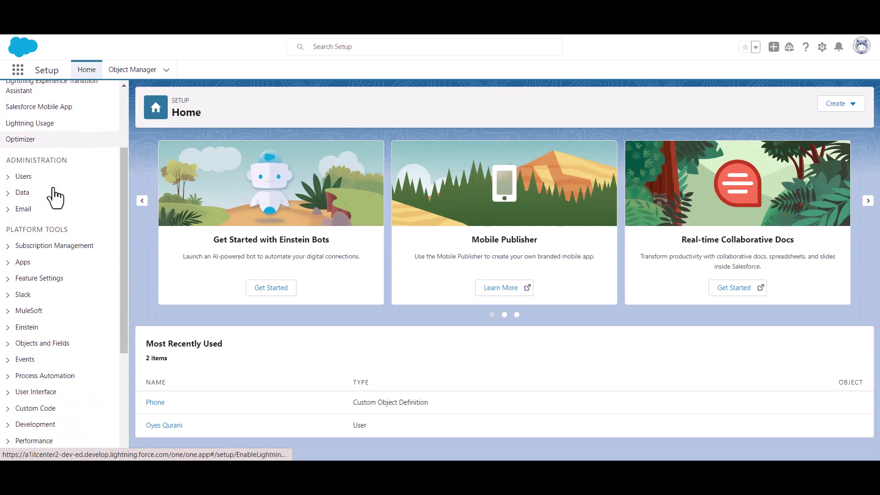
drag(6, 223, 89, 224)
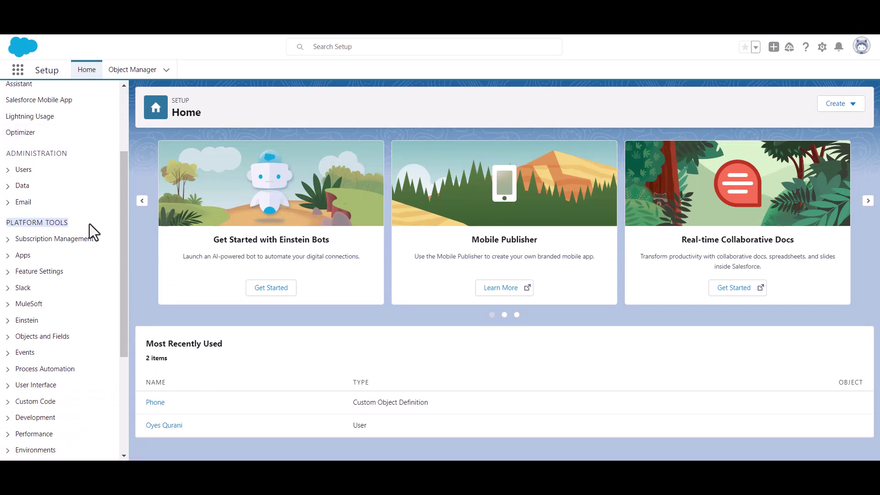
click(8, 255)
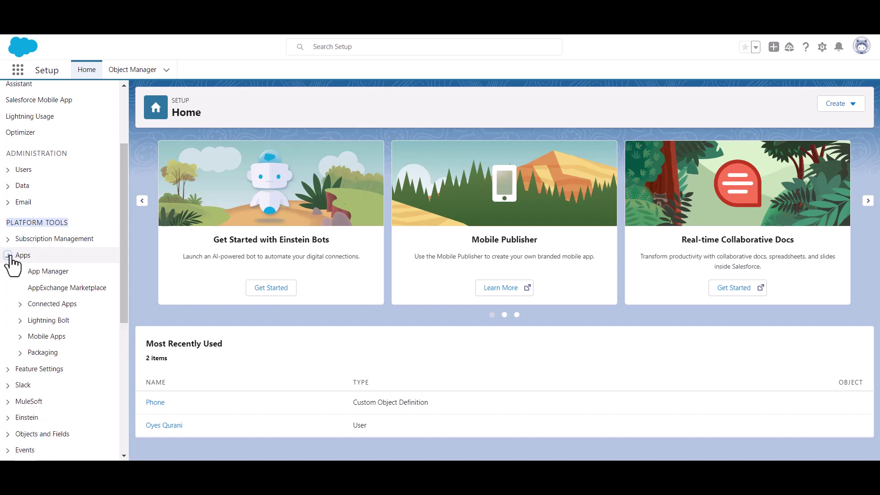
click(51, 272)
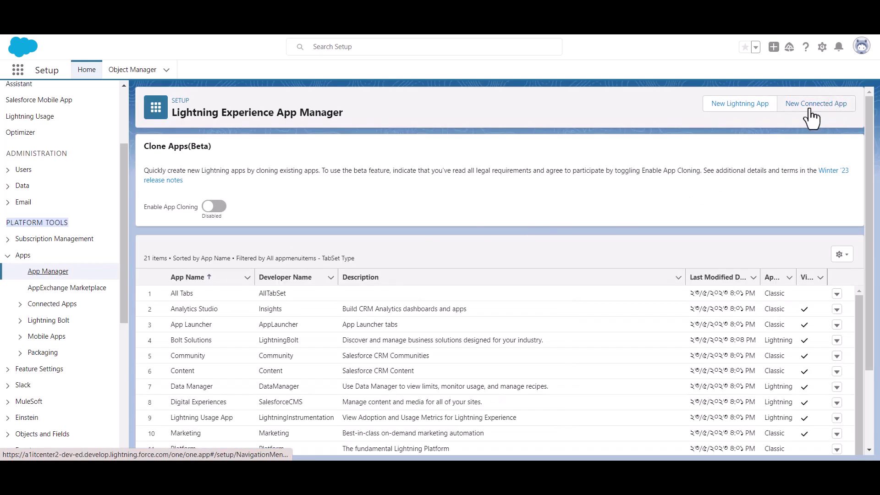
- Start a new connected app named 'Bit Apps' and fill in the contact e-mail
click(809, 108)
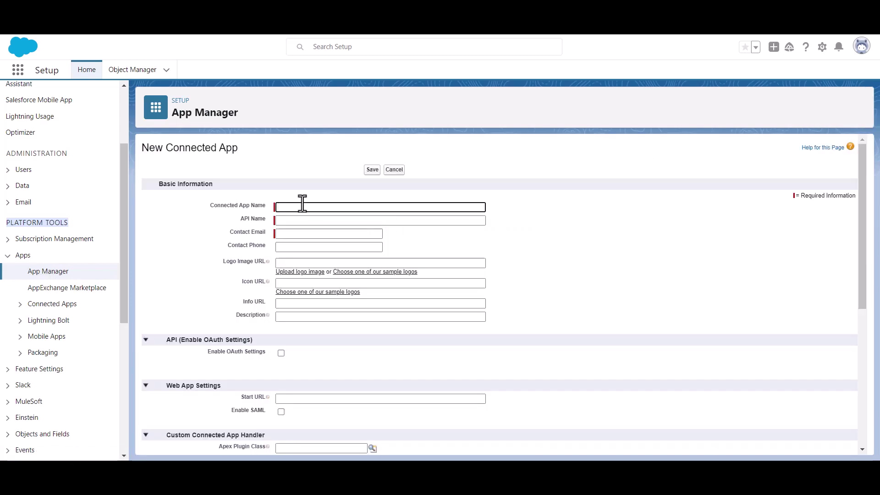
text(Bit Apps)
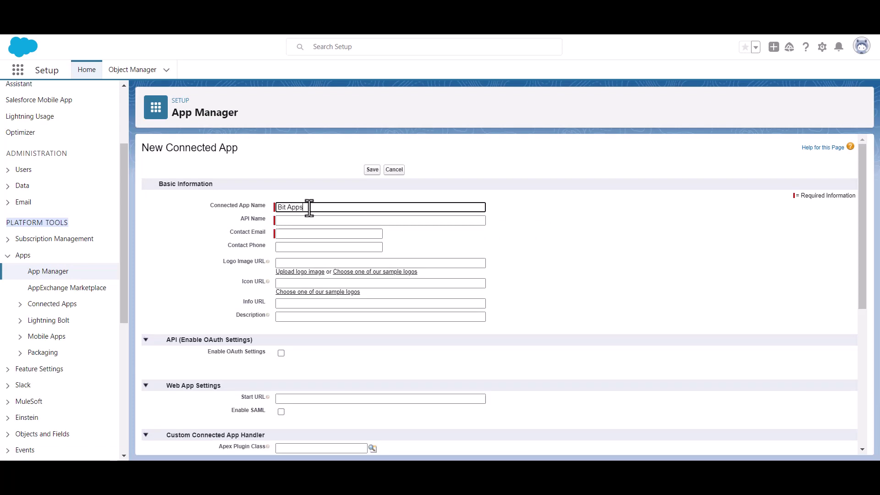
click(307, 234)
key(ctrl+v)
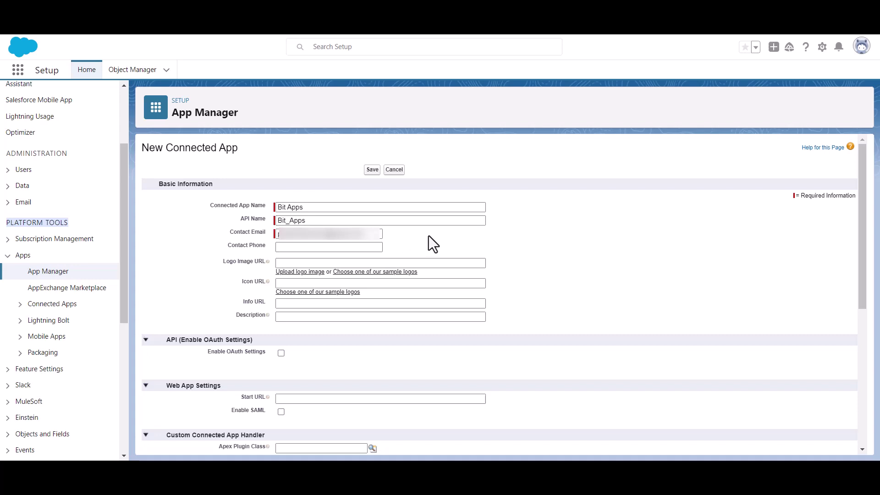
scroll(428, 235, down, 1)
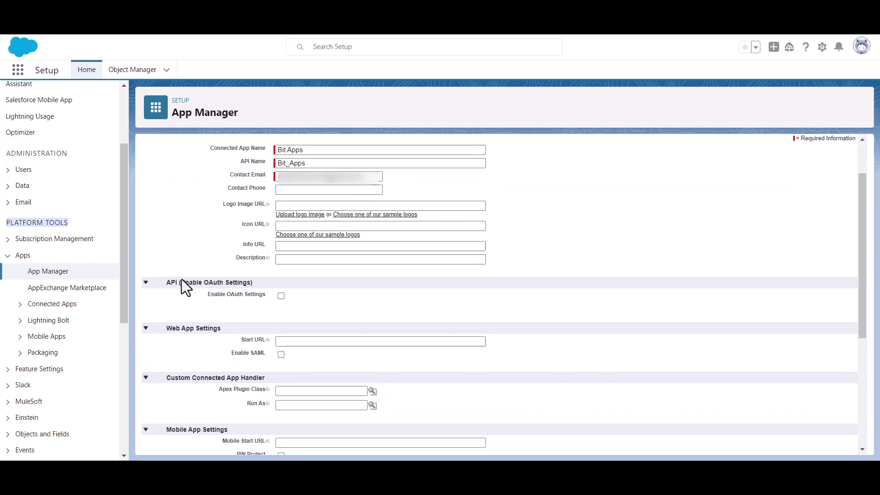
- Enable OAuth Settings and copy the Authorized Redirect URI from Bit Integrations
drag(180, 282, 266, 281)
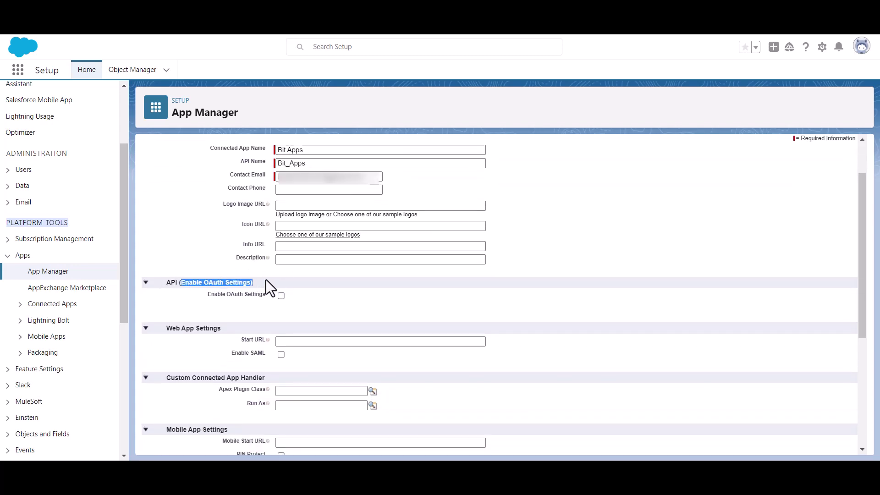
click(350, 309)
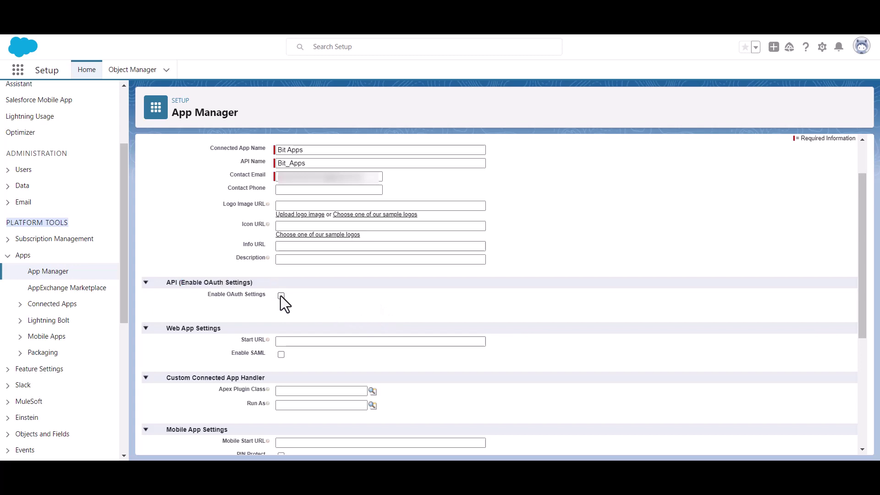
click(281, 296)
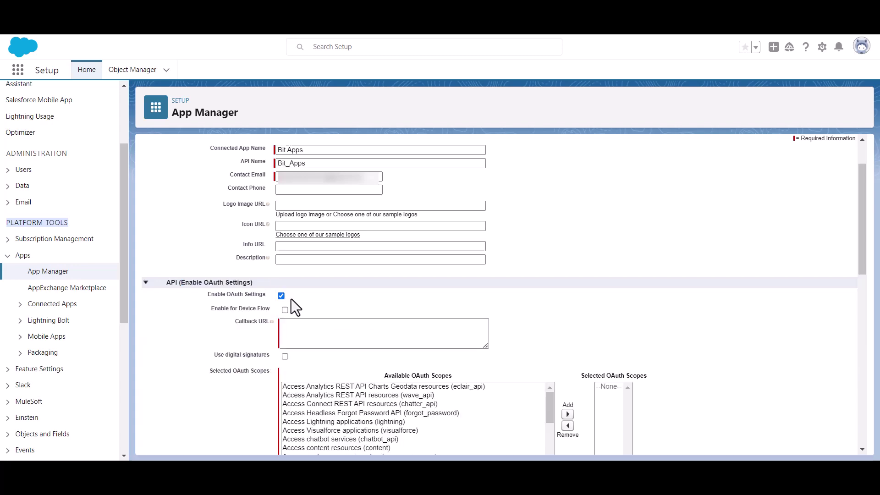
scroll(294, 303, down, 1)
click(307, 270)
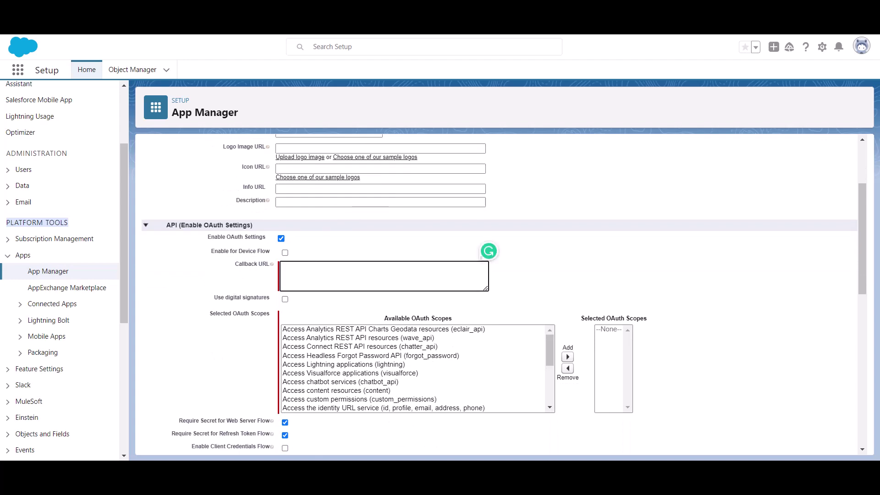
click(215, 27)
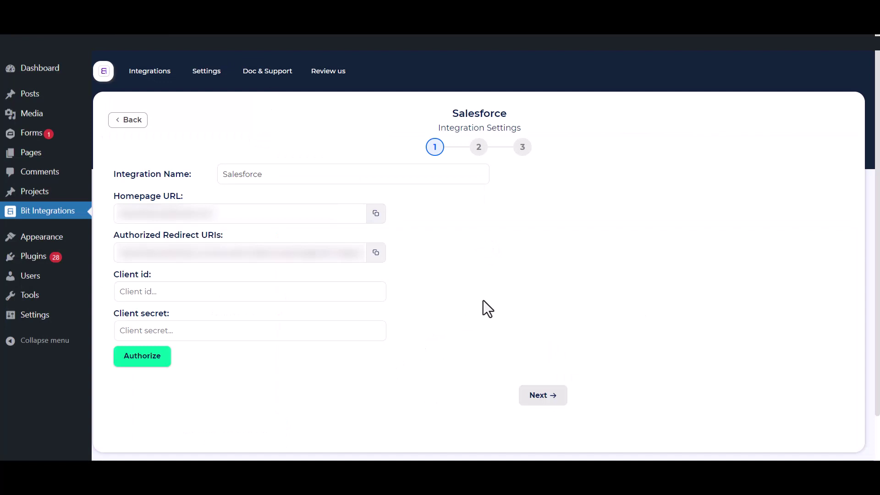
click(376, 255)
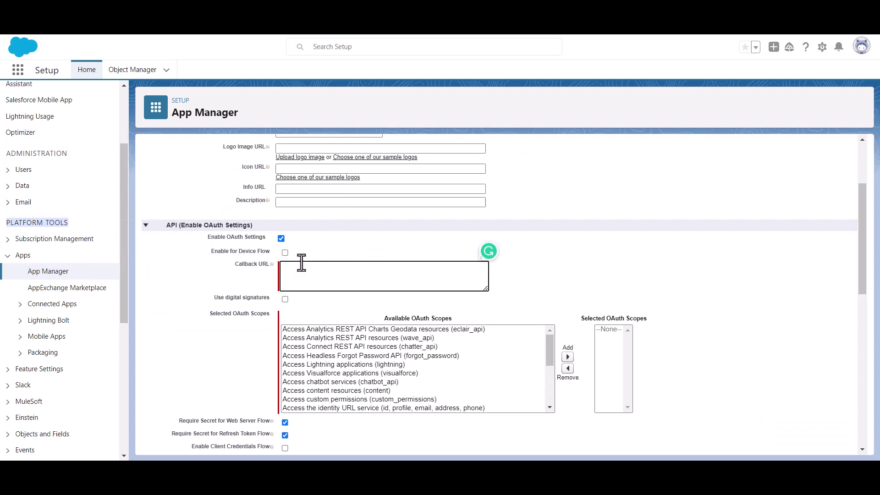
- Paste the redirect URI as Callback URL and add the Full access (full) OAuth scope
key(ctrl+v)
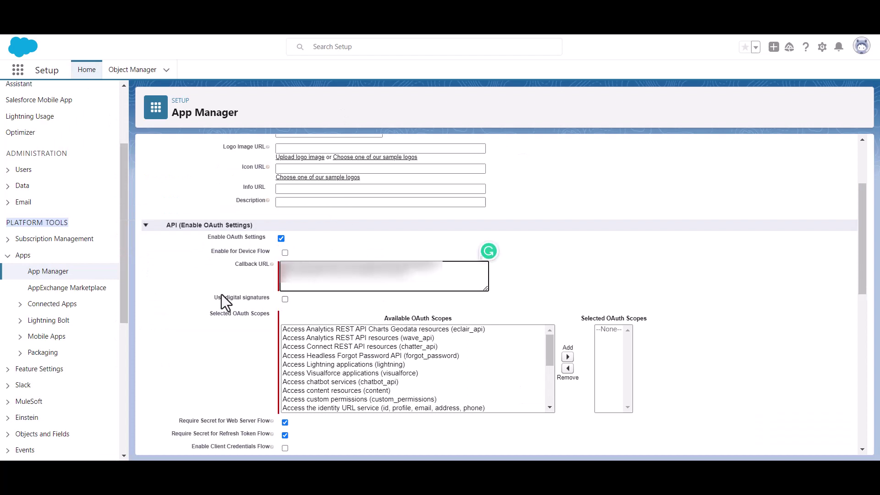
drag(206, 315, 238, 318)
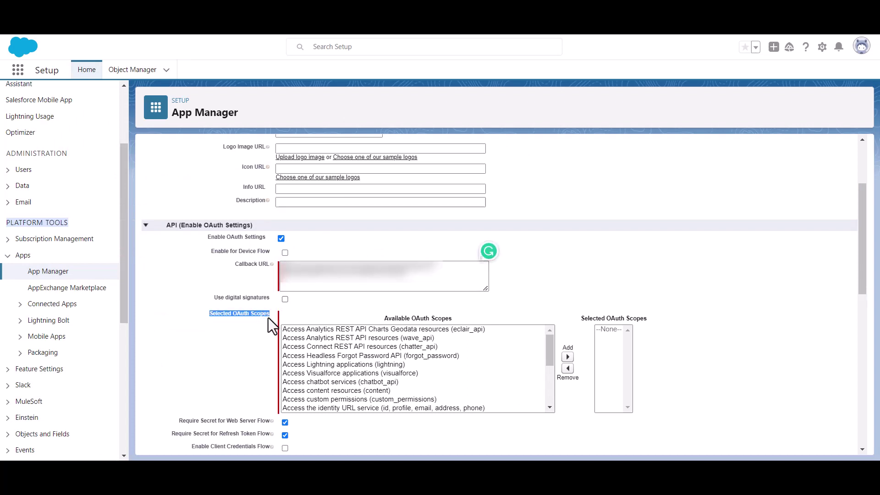
scroll(394, 375, down, 5)
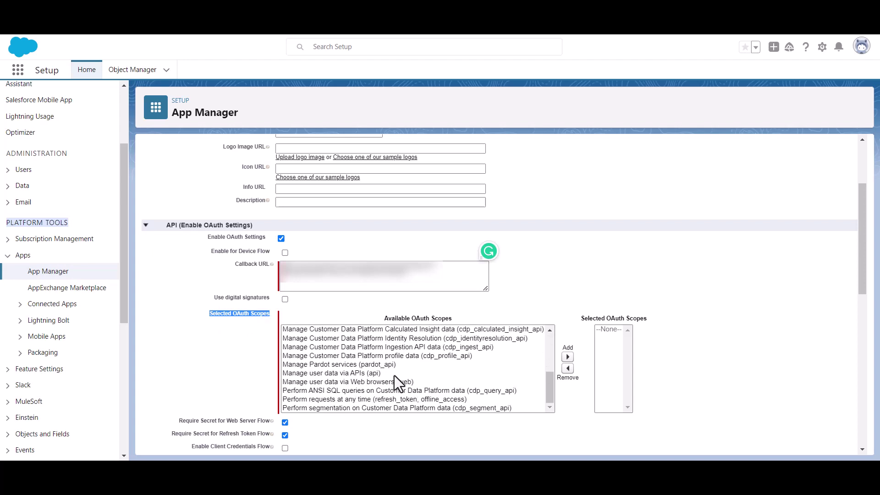
scroll(389, 369, up, 2)
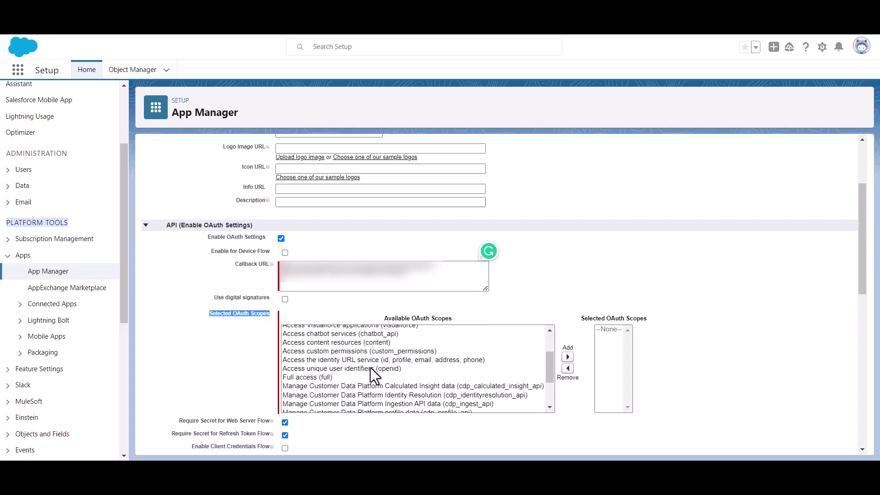
click(296, 376)
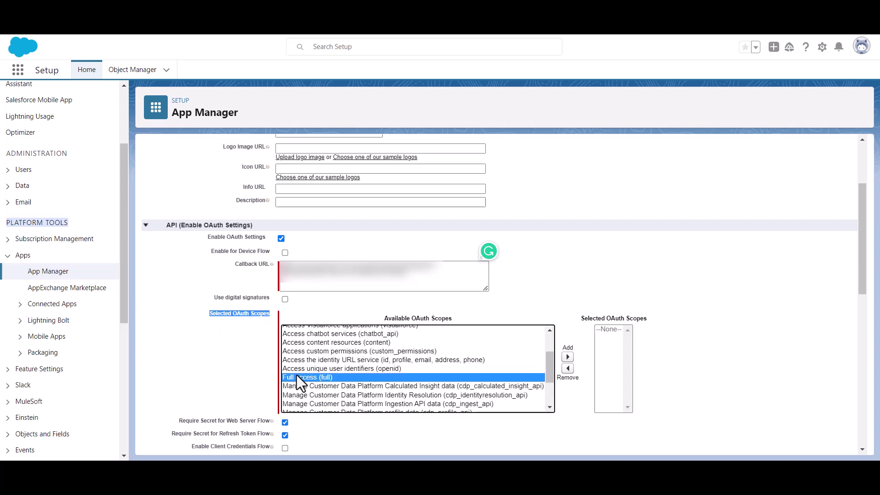
click(567, 356)
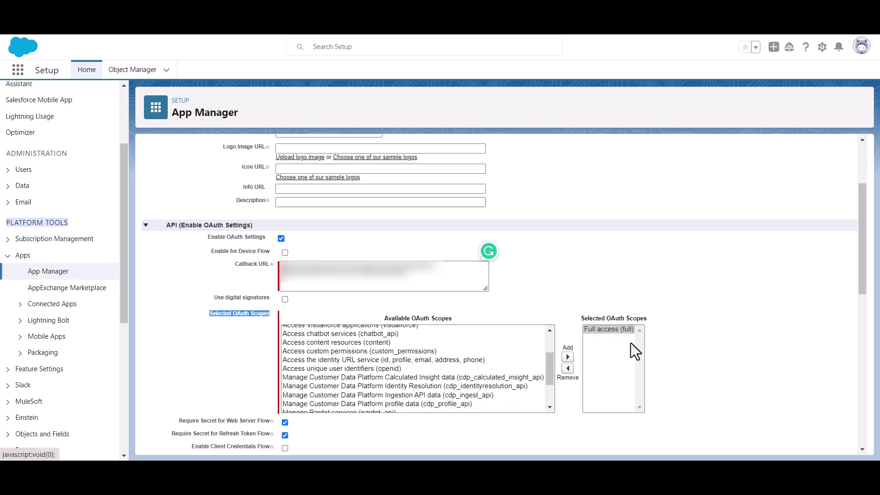
scroll(438, 331, down, 3)
scroll(396, 342, down, 10)
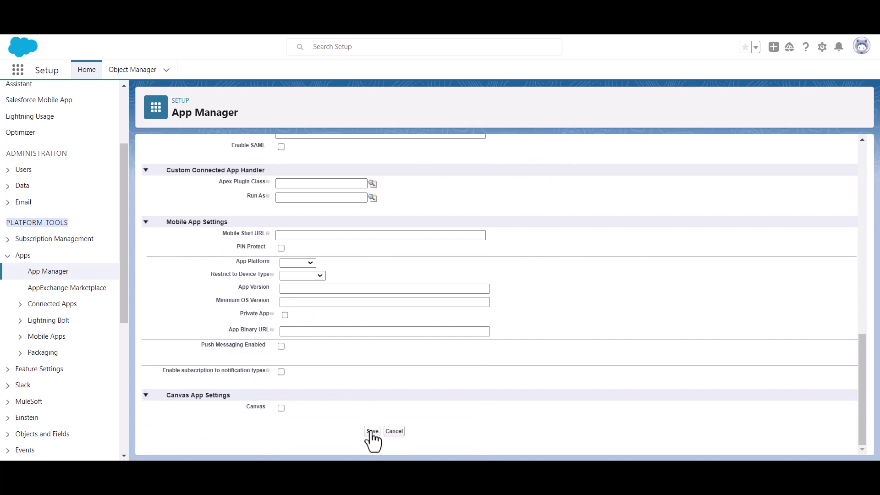
- Save Bit Apps, continue past the 10-minute delay notice, and open Manage Consumer Details
click(372, 431)
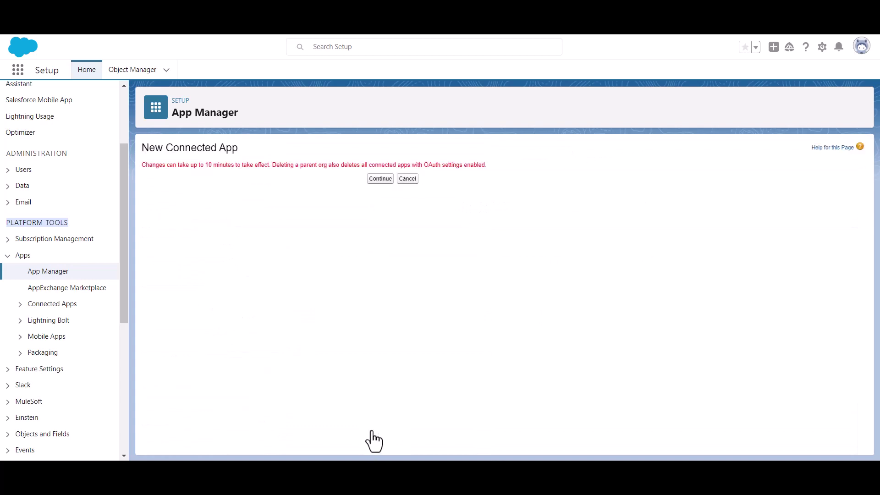
click(371, 179)
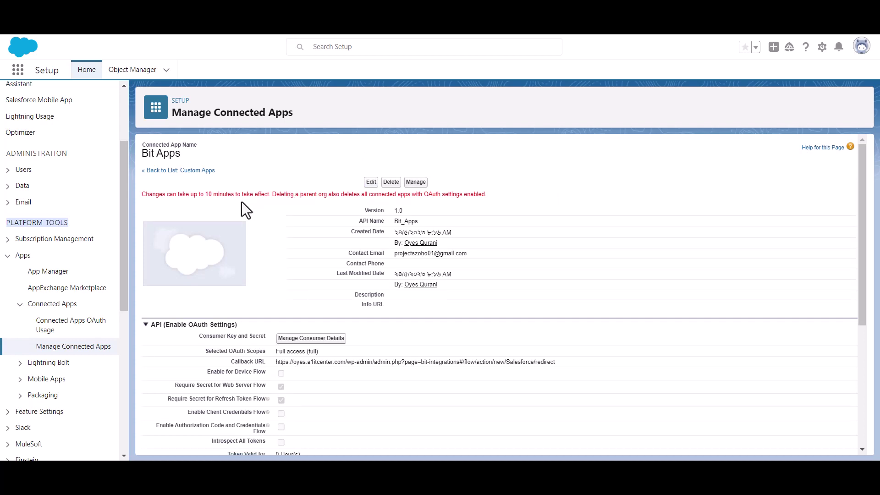
triple_click(225, 196)
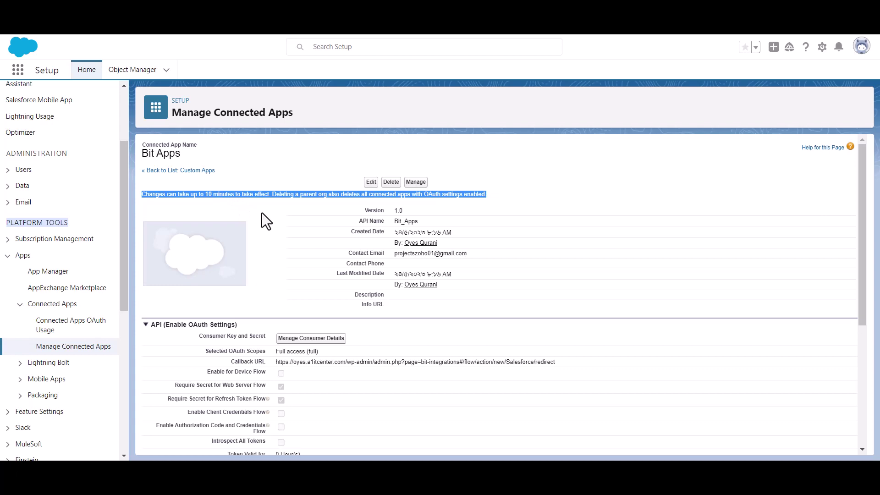
click(278, 201)
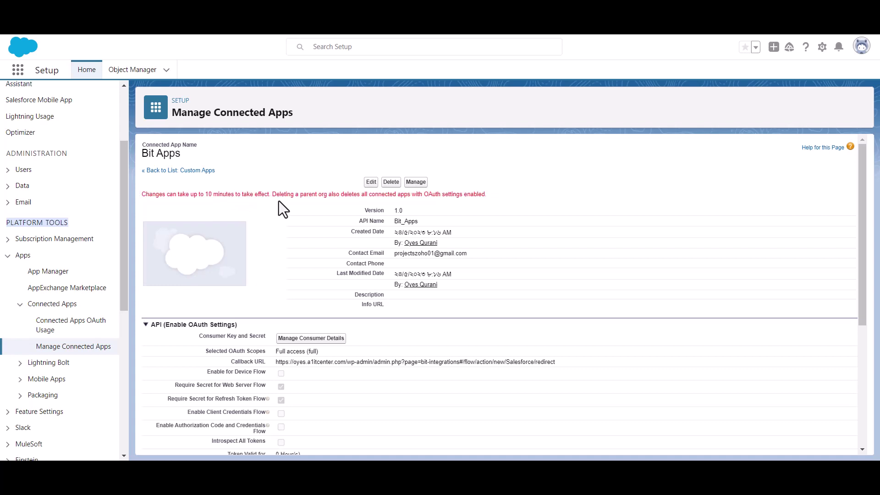
scroll(283, 210, down, 1)
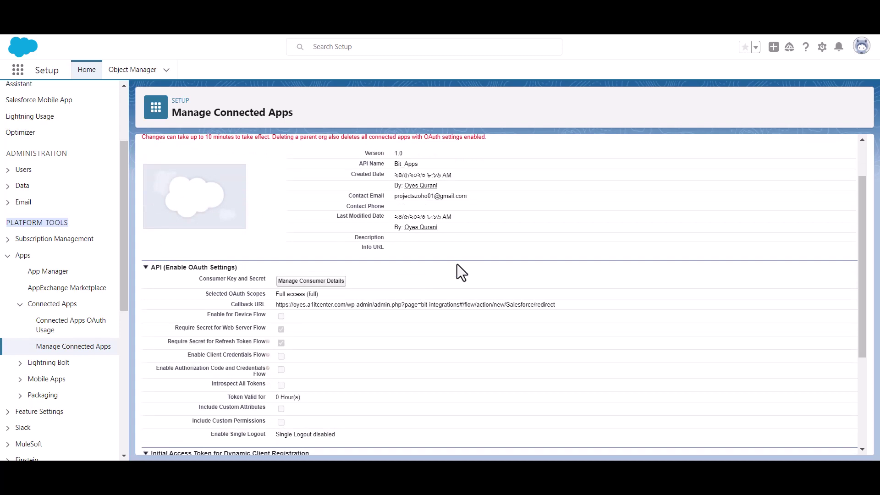
click(310, 281)
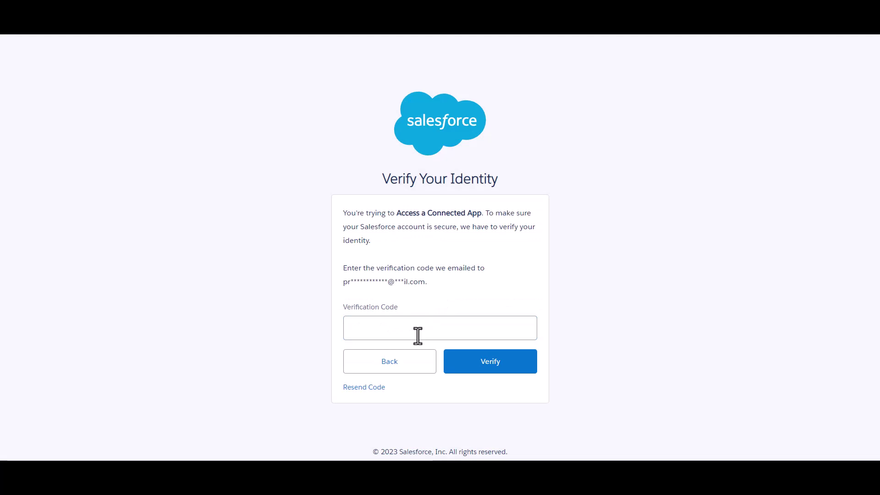
- Enter the emailed verification code and submit it with Verify
click(458, 288)
click(453, 326)
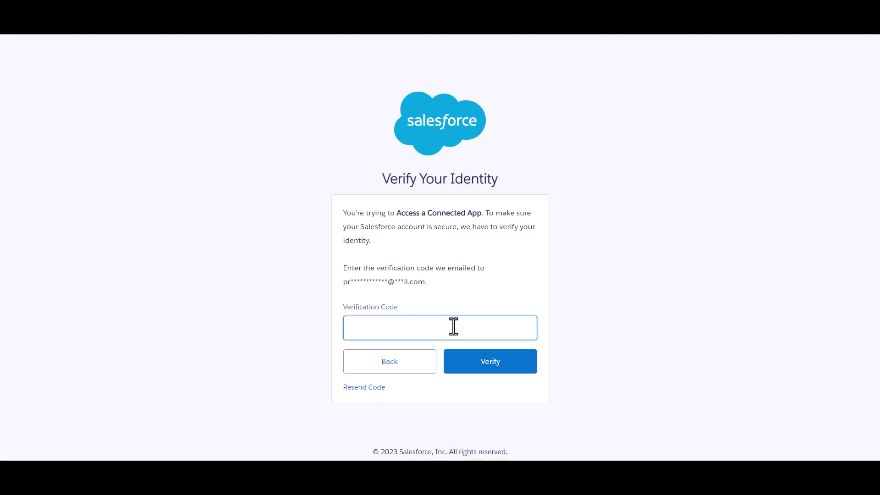
key(ctrl+v)
click(484, 284)
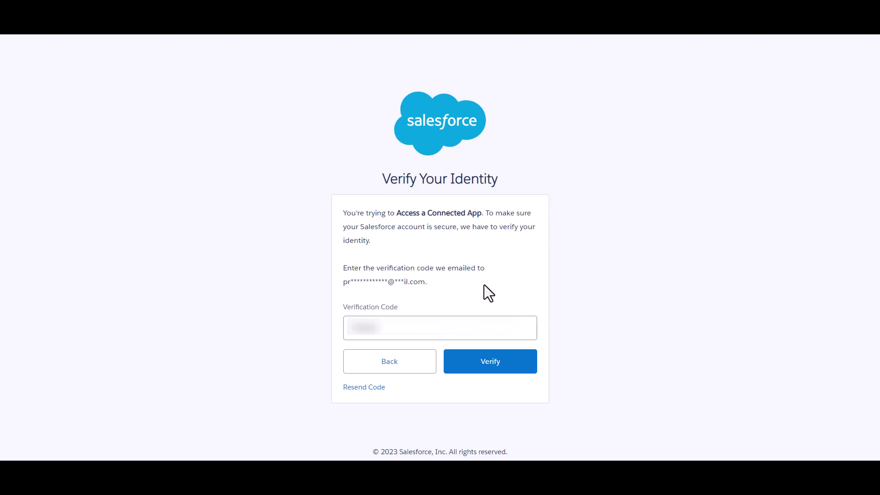
click(496, 366)
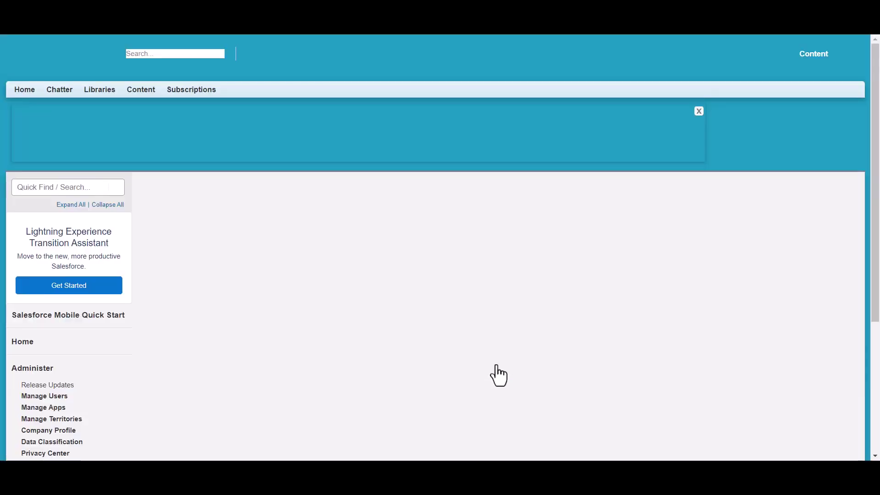
- Point out the Bit Apps consumer key and consumer secret on Consumer Details
scroll(409, 220, down, 1)
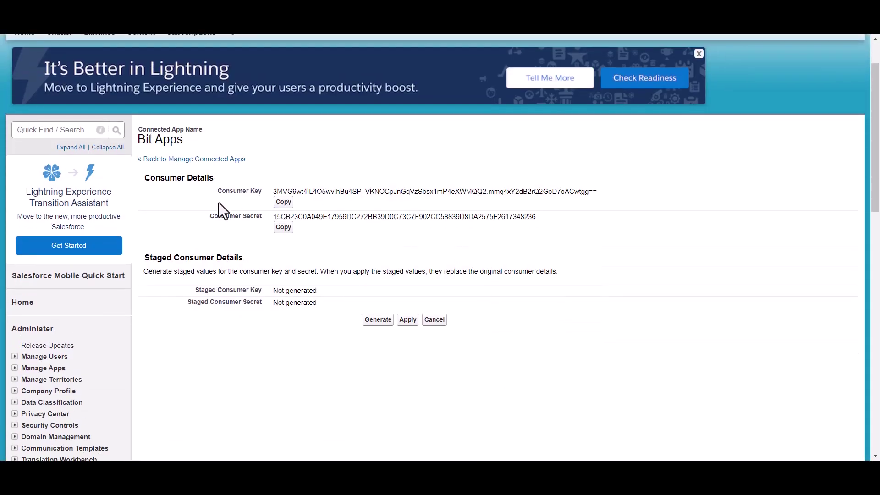
drag(216, 190, 248, 194)
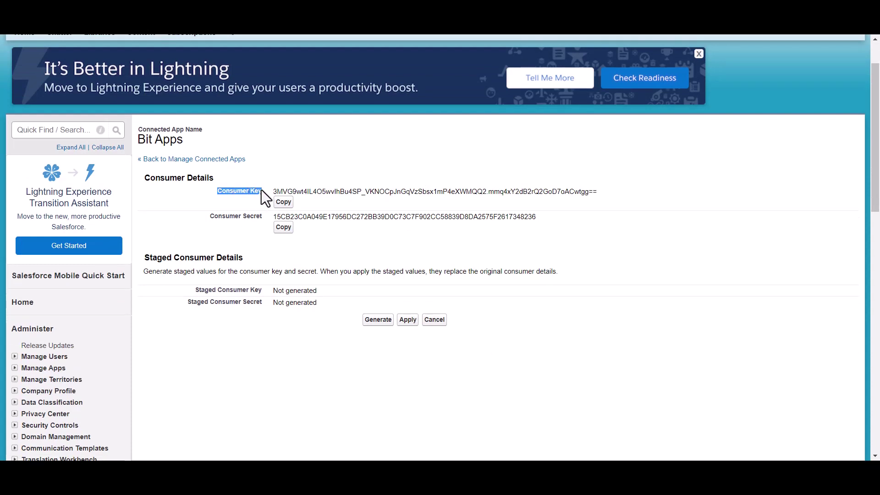
drag(204, 217, 265, 218)
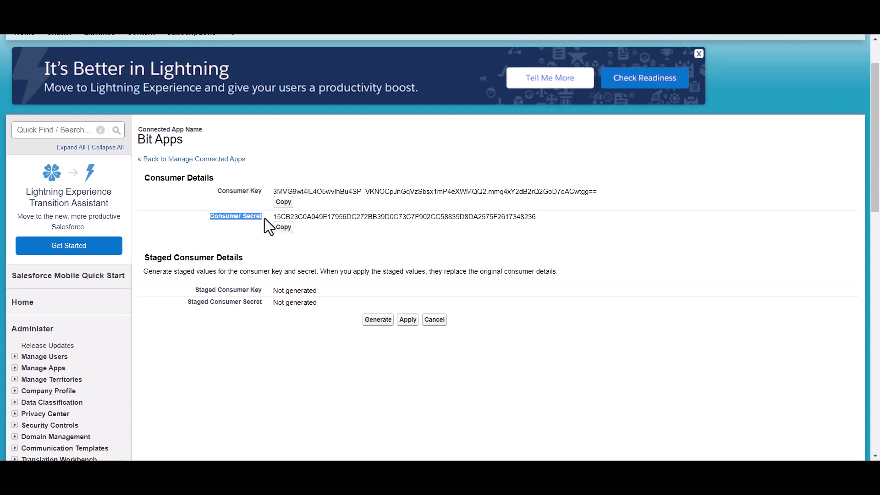
click(313, 240)
scroll(313, 240, up, 1)
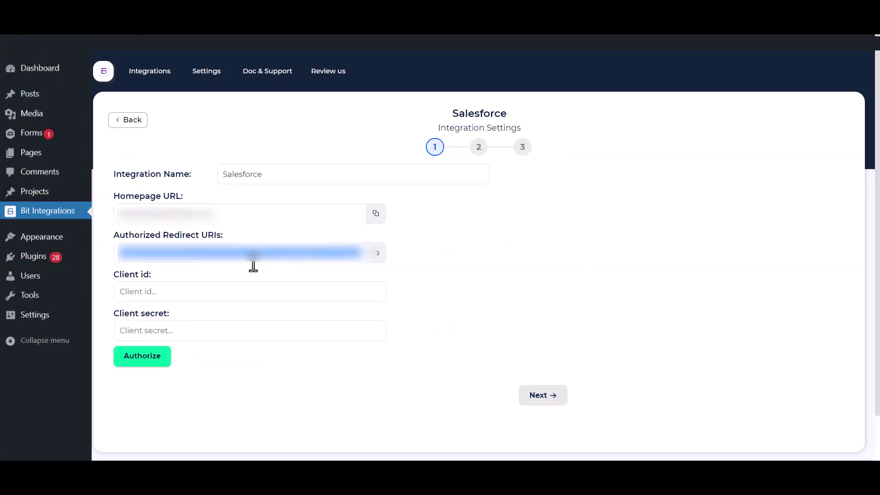
- Paste the consumer key as Client id and the consumer secret as Client secret
click(216, 284)
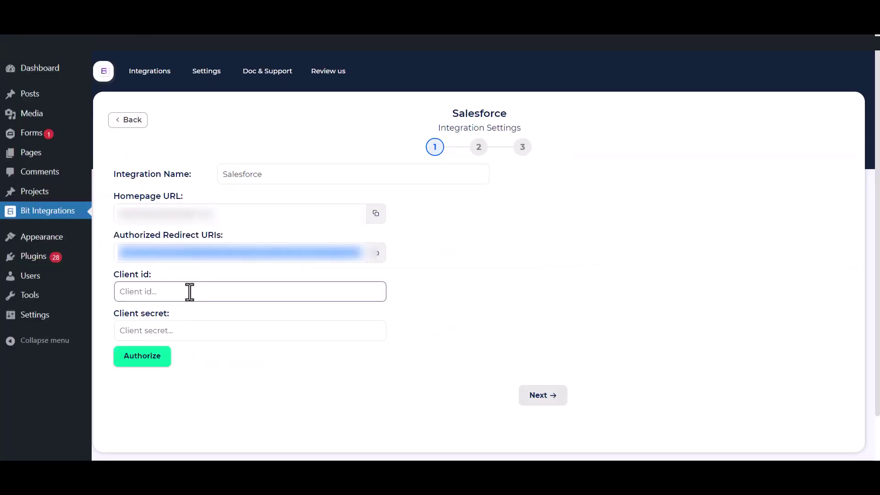
key(ctrl+v)
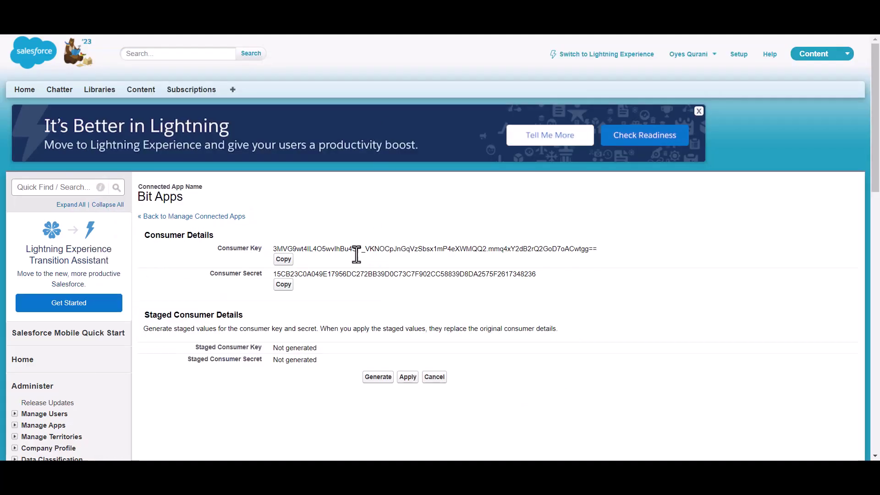
click(282, 287)
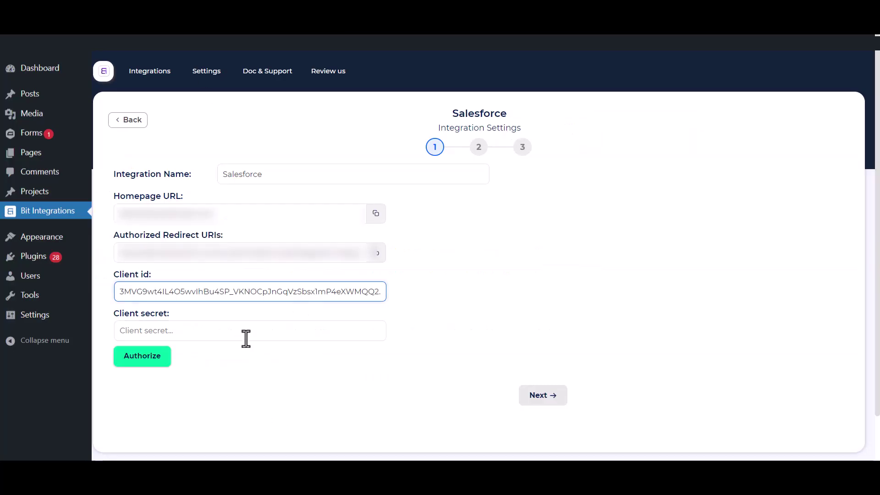
click(250, 328)
key(ctrl+v)
click(241, 396)
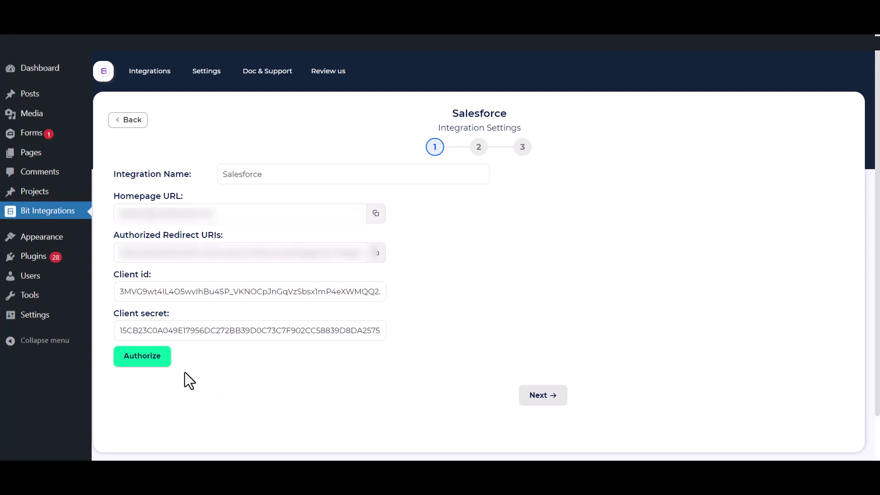
- Authorize the Salesforce connection and allow access in the Salesforce popup
click(132, 364)
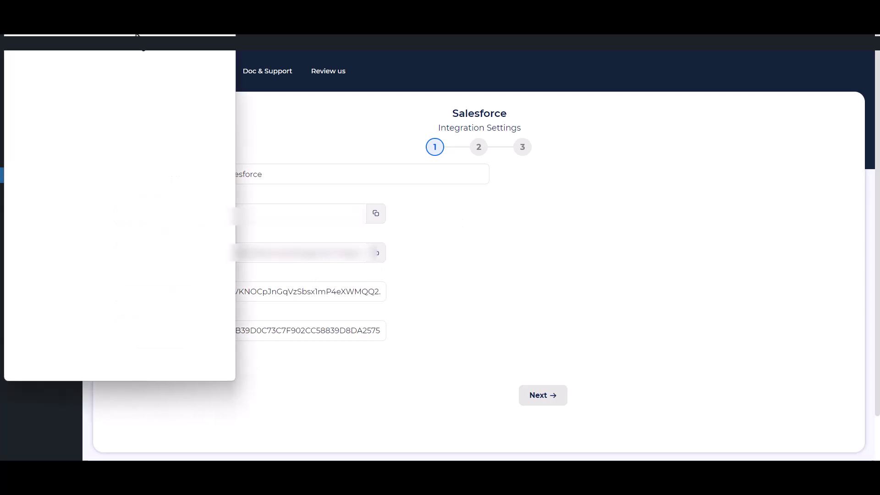
scroll(139, 229, down, 10)
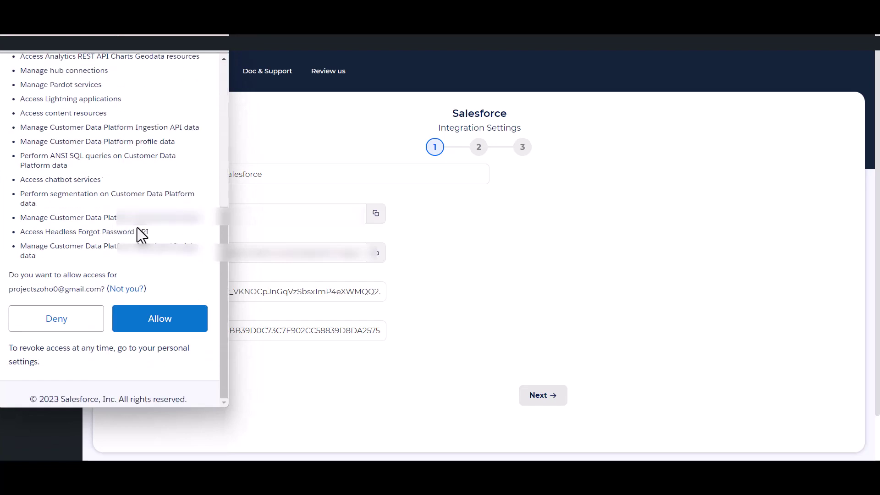
click(160, 329)
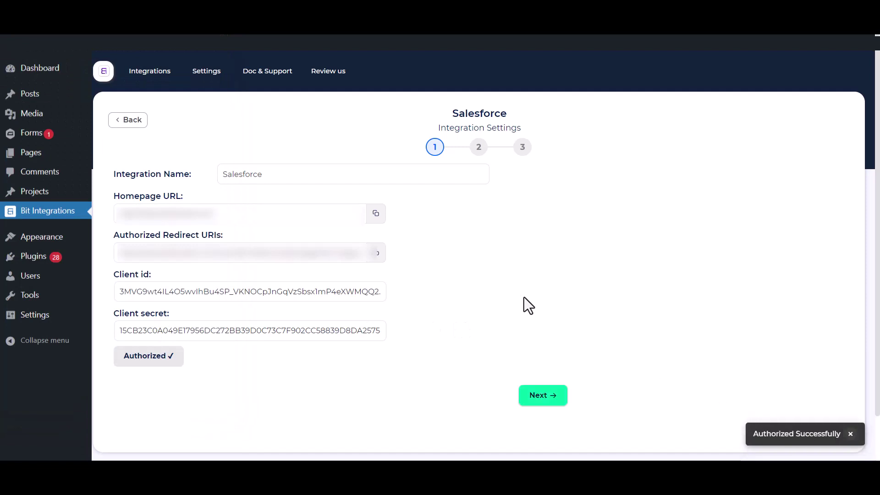
- Choose Create lead and map the form's Name to Last Name and Email to Email
click(548, 396)
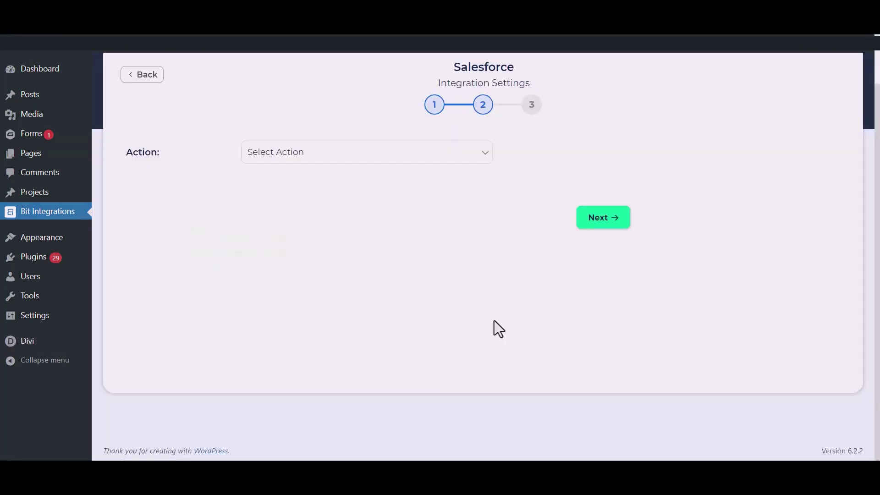
click(434, 157)
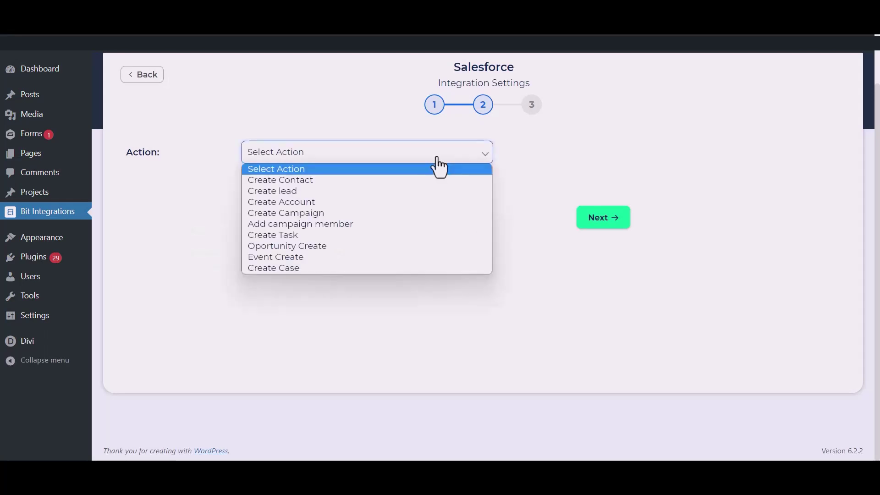
click(307, 193)
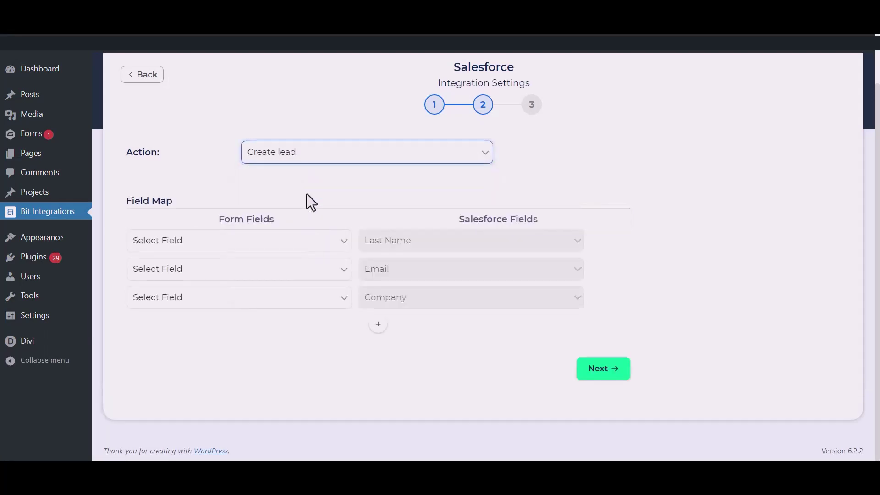
click(292, 250)
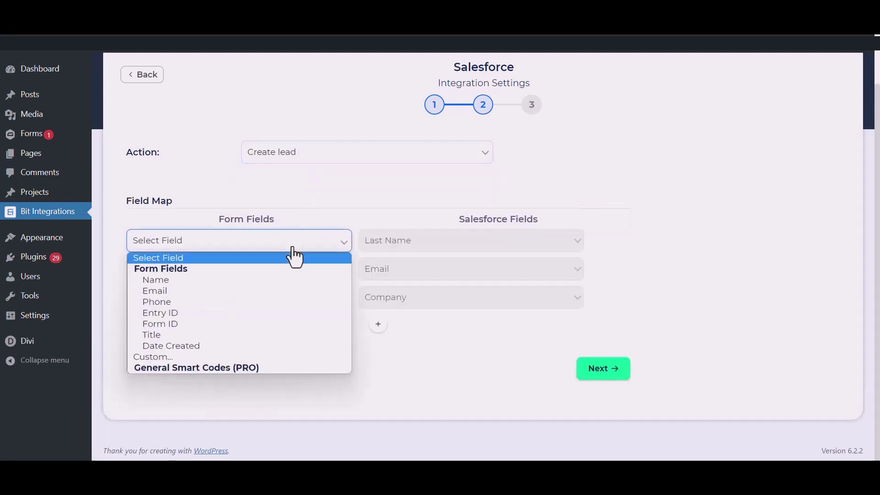
click(208, 281)
click(232, 275)
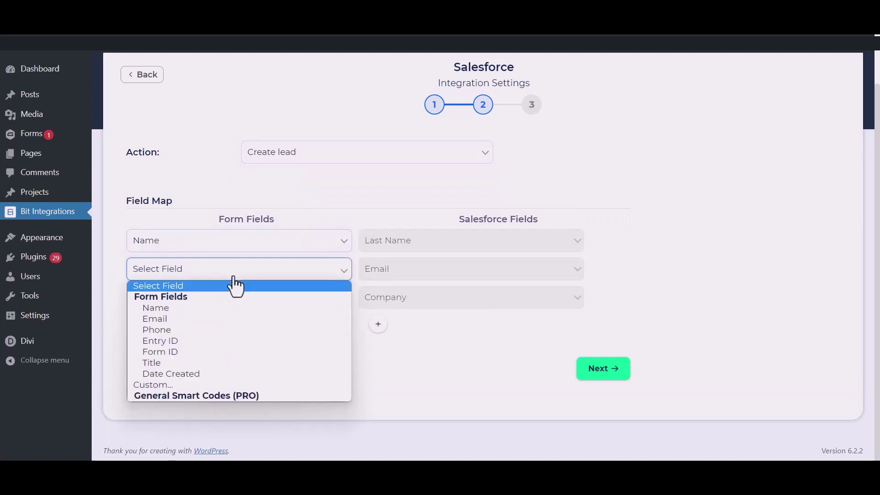
click(182, 316)
- Give the Company field a custom fixed value of 'Bit Apps'
click(212, 306)
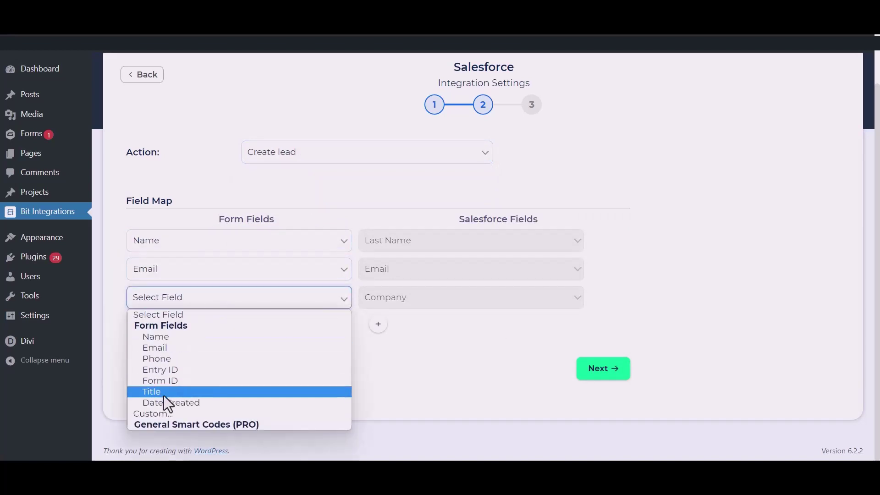
click(157, 412)
click(308, 302)
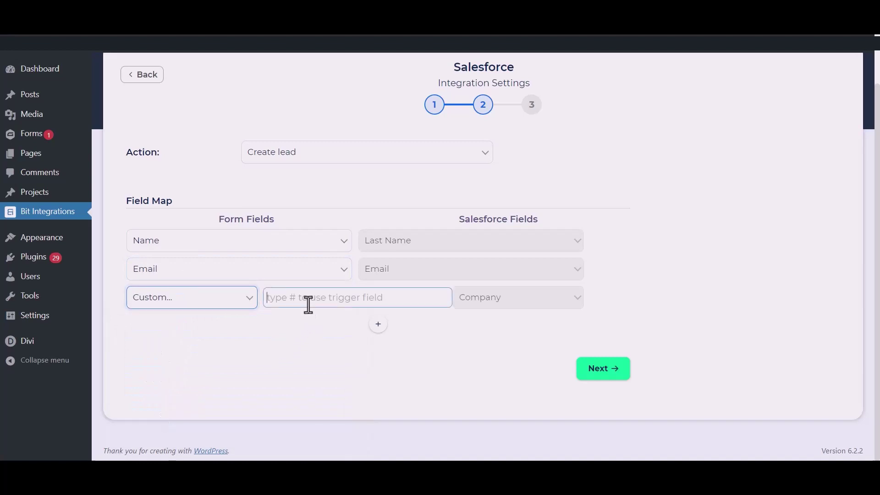
text(Bit Apps)
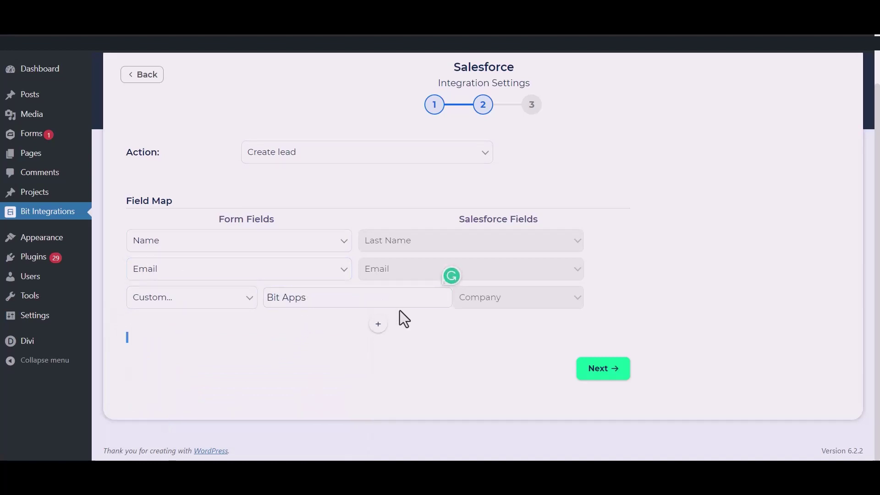
- Add a Phone to Phone mapping row, then finish and save the integration
double_click(380, 326)
click(284, 331)
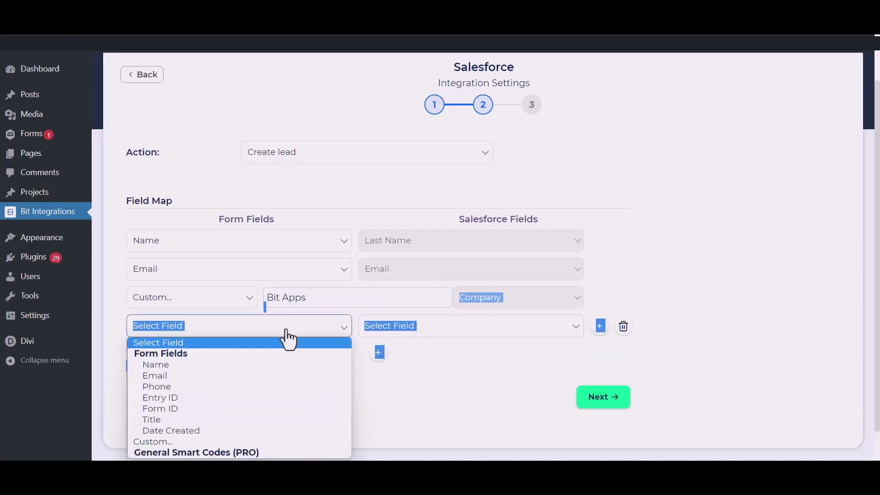
click(158, 385)
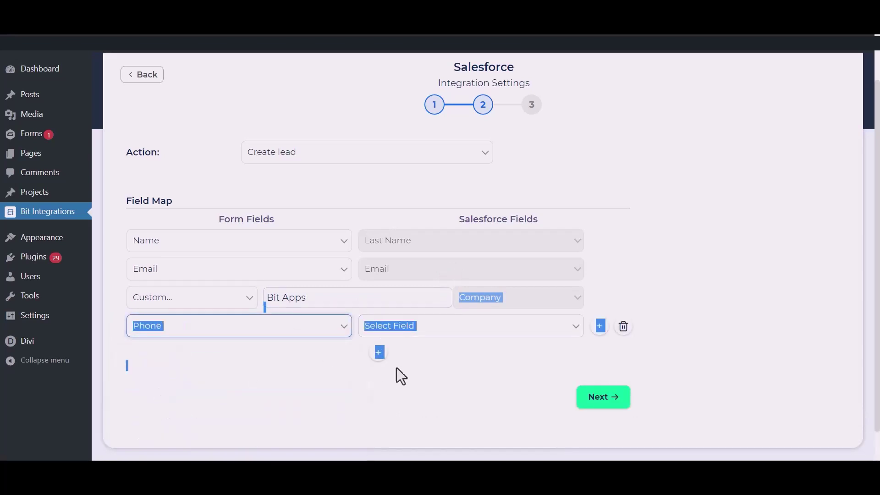
click(477, 327)
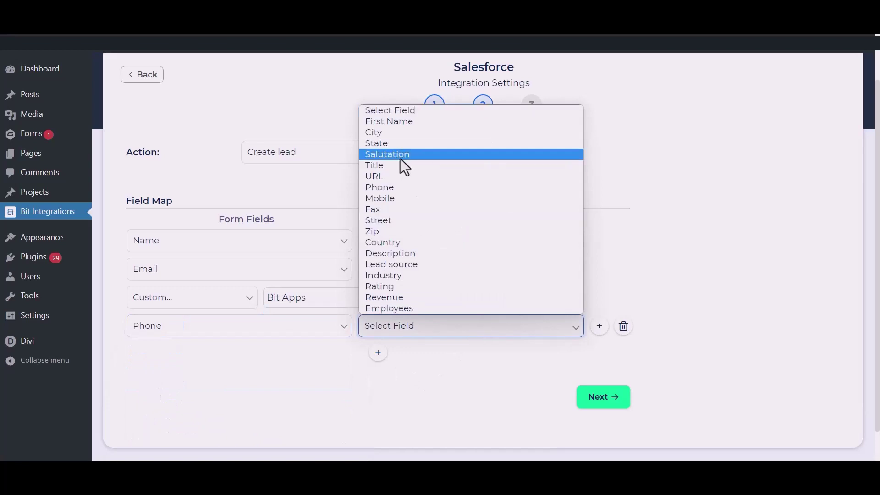
click(392, 189)
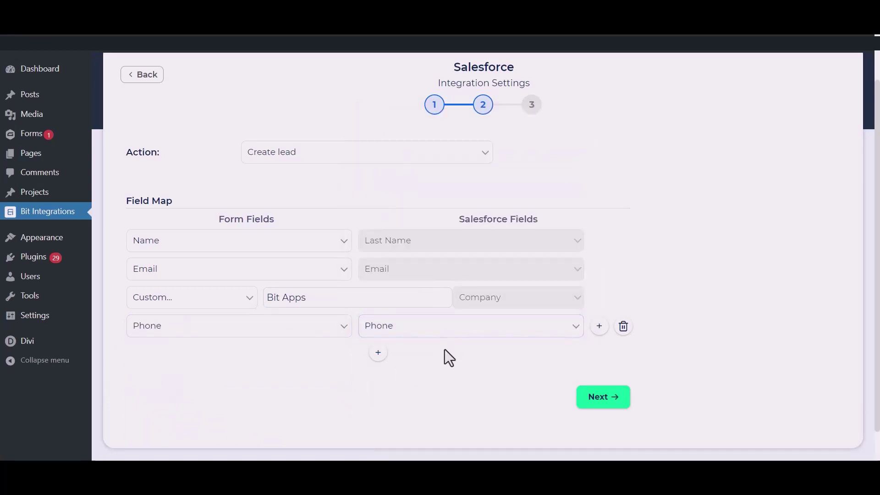
click(608, 403)
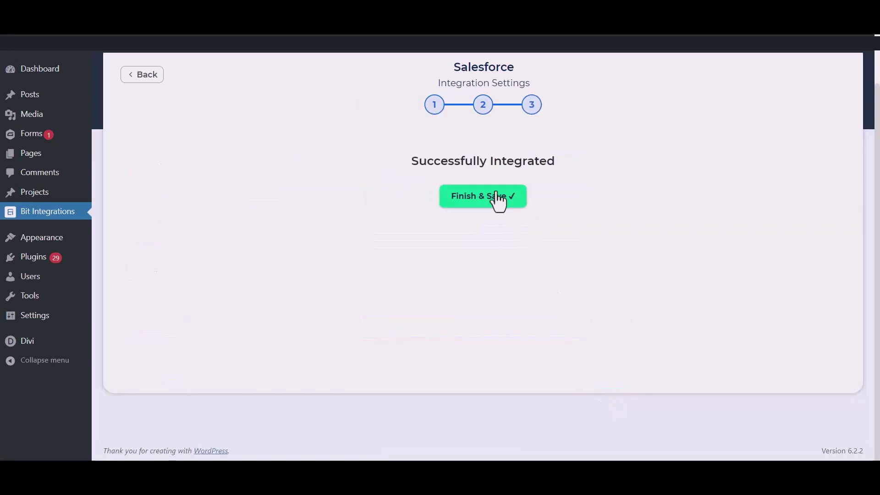
click(490, 209)
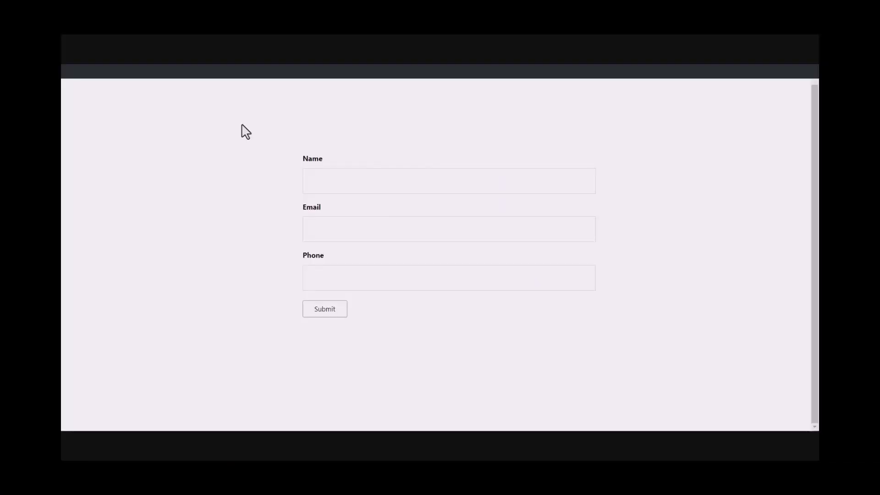
- Submit the Gravity Forms contact form with name 'Bit Integrations', an e-mail address and a phone number
click(330, 179)
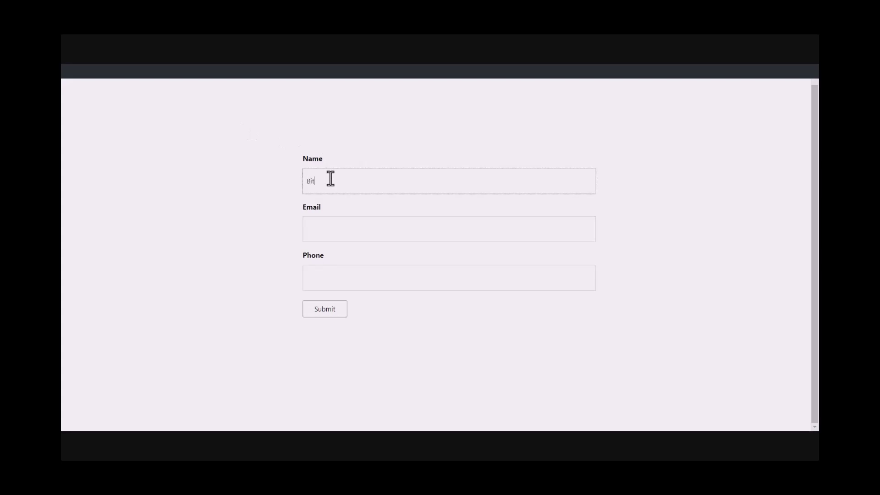
text(Bit Integrations)
click(336, 228)
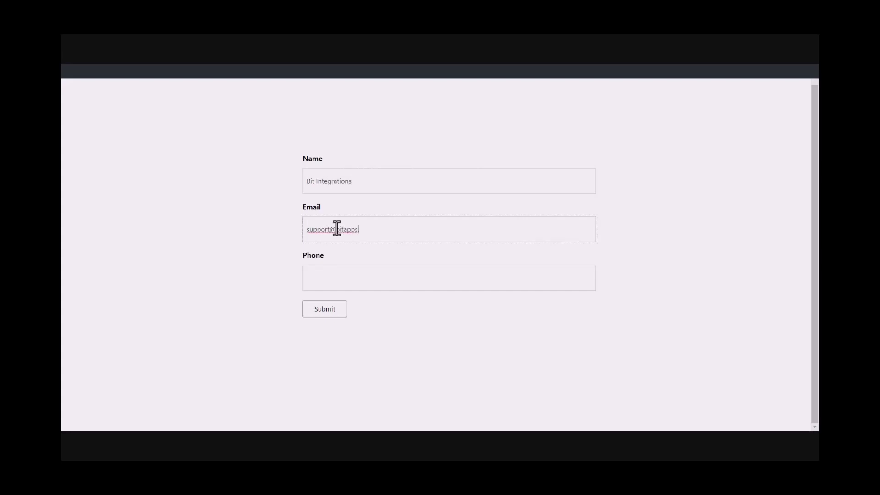
click(354, 282)
text(444555666)
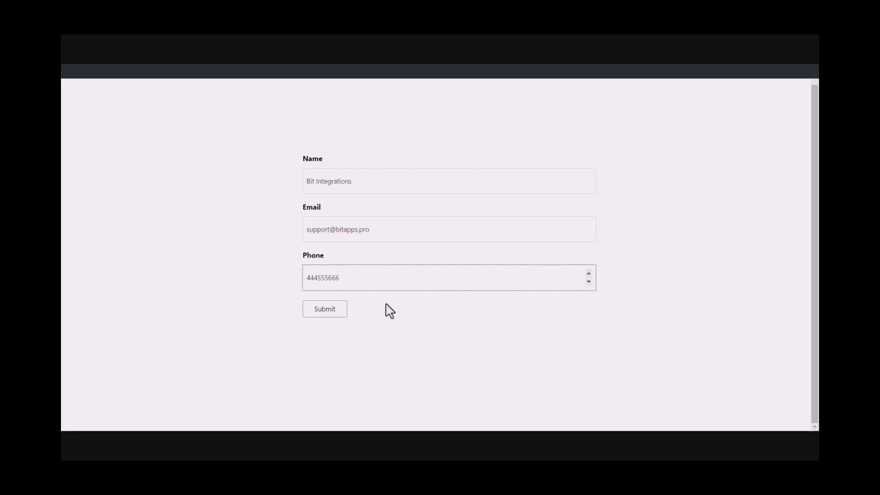
click(387, 309)
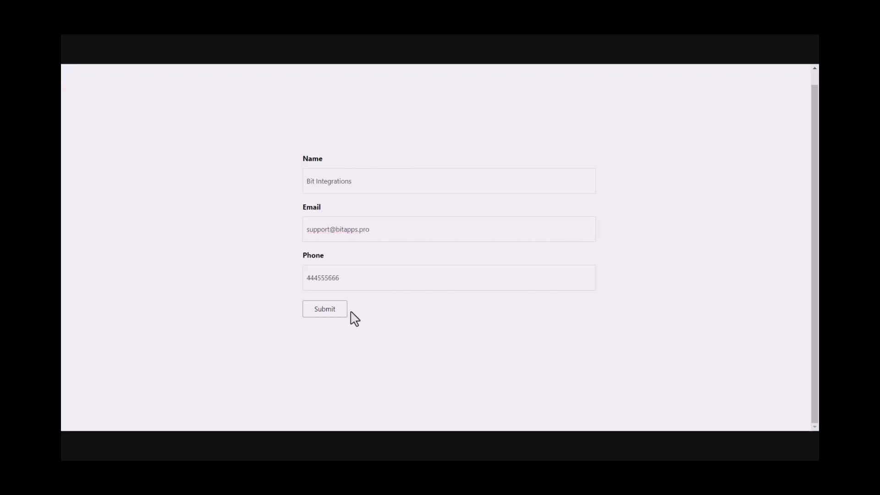
click(325, 315)
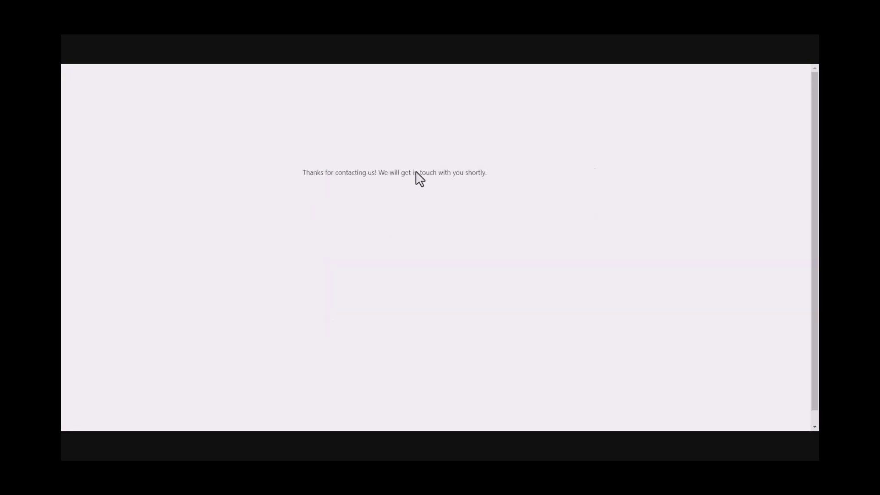
- Confirm the thank-you message, then check Salesforce Leads for the new Bit Integrations lead from Bit Apps
triple_click(402, 173)
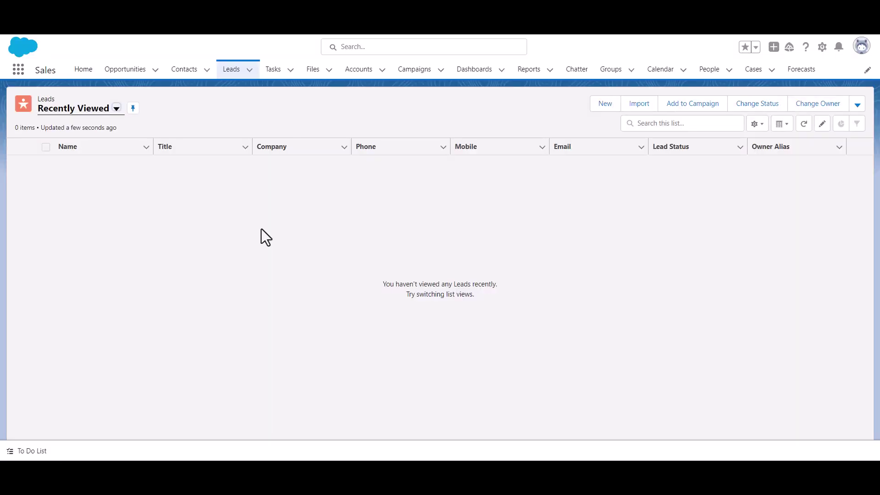
click(232, 73)
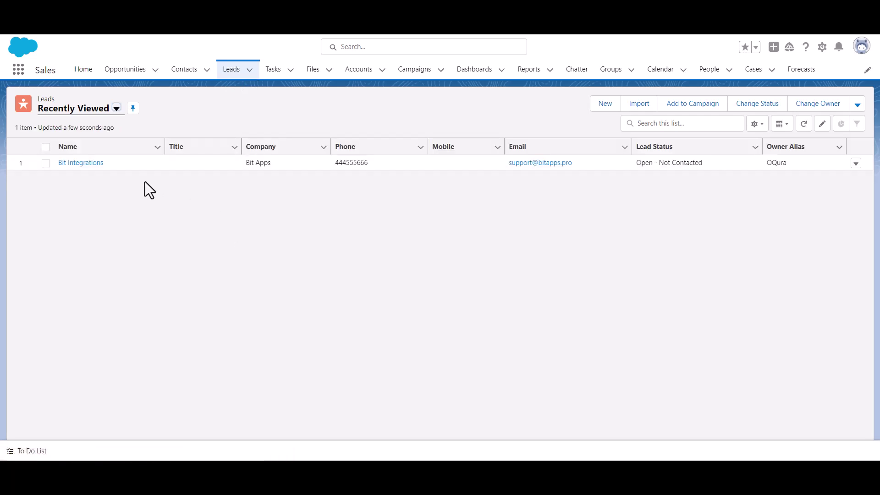